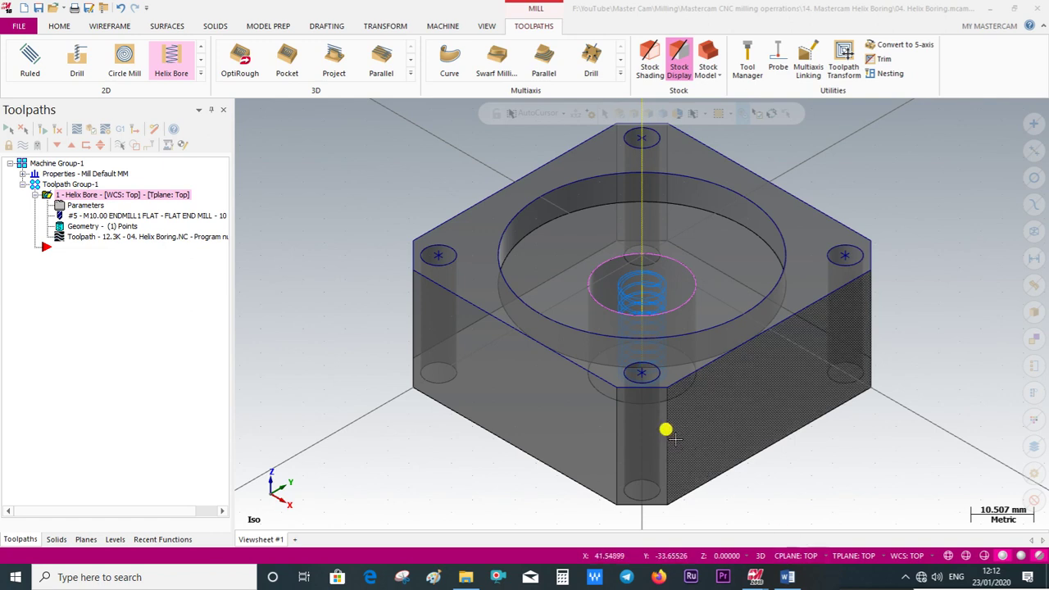
# Replay the existing toolpath simulation while orbiting to view the whole block
pyautogui.click(65, 131)
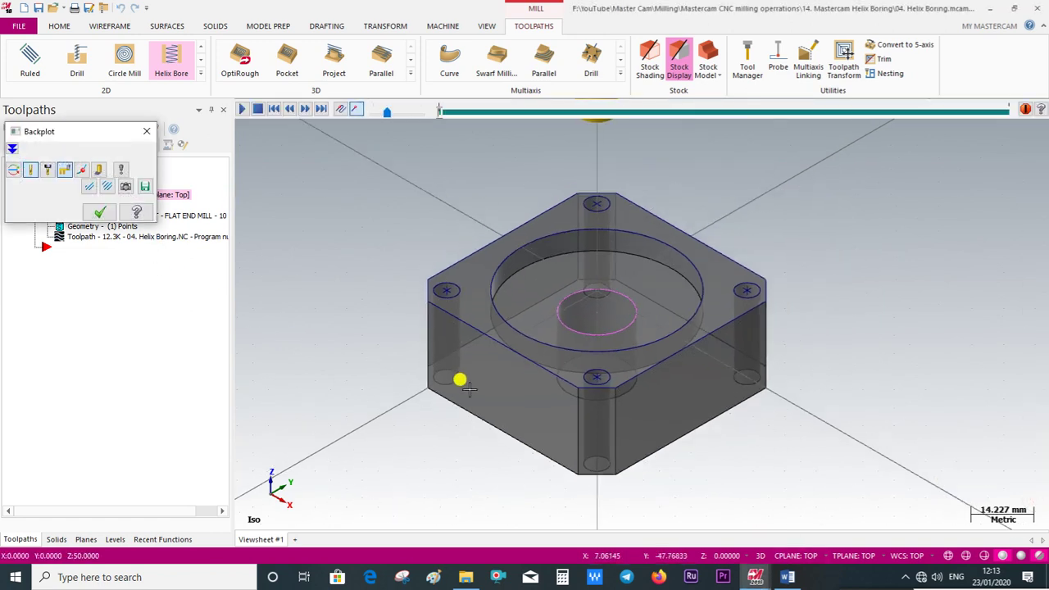
pyautogui.moveTo(468, 388); pyautogui.dragTo(480, 391, button='middle')
pyautogui.click(243, 110)
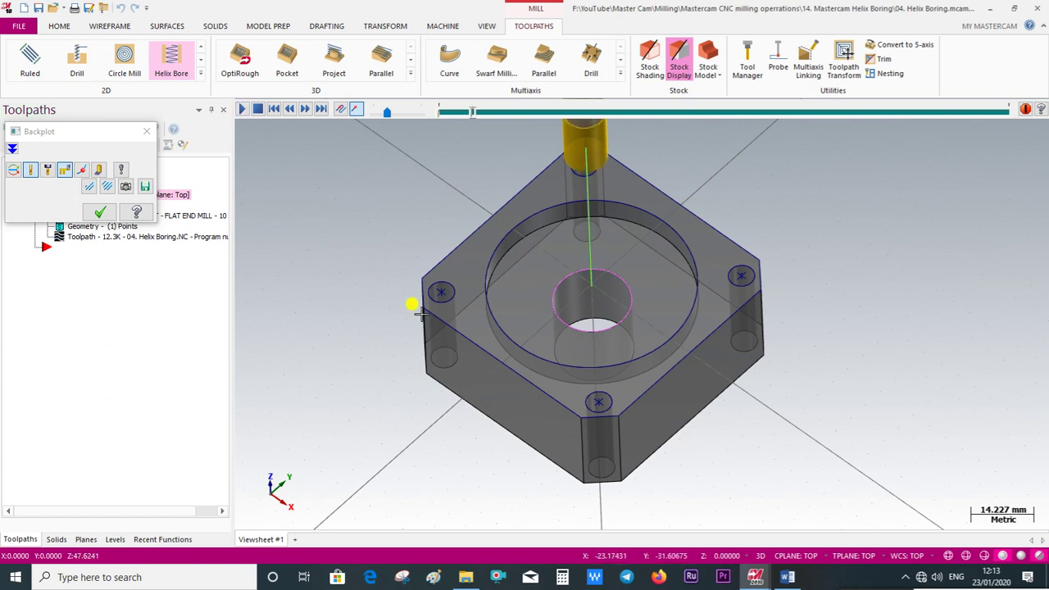
pyautogui.moveTo(492, 445)
pyautogui.mouseDown(button='middle')
pyautogui.moveTo(504, 420)
pyautogui.moveTo(513, 428)
pyautogui.mouseUp(button='middle')
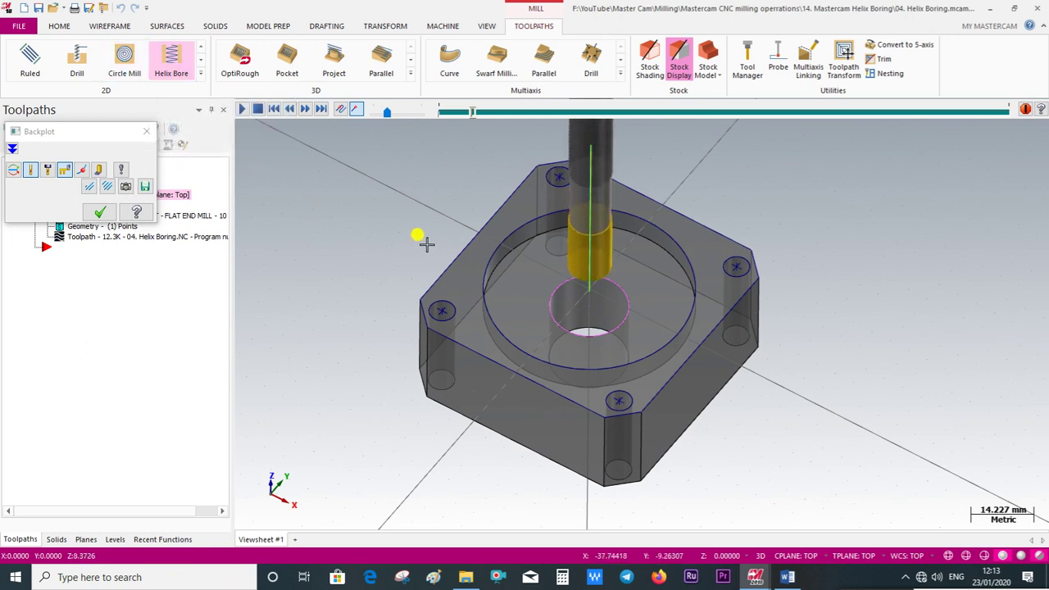
pyautogui.moveTo(387, 113); pyautogui.dragTo(403, 115)
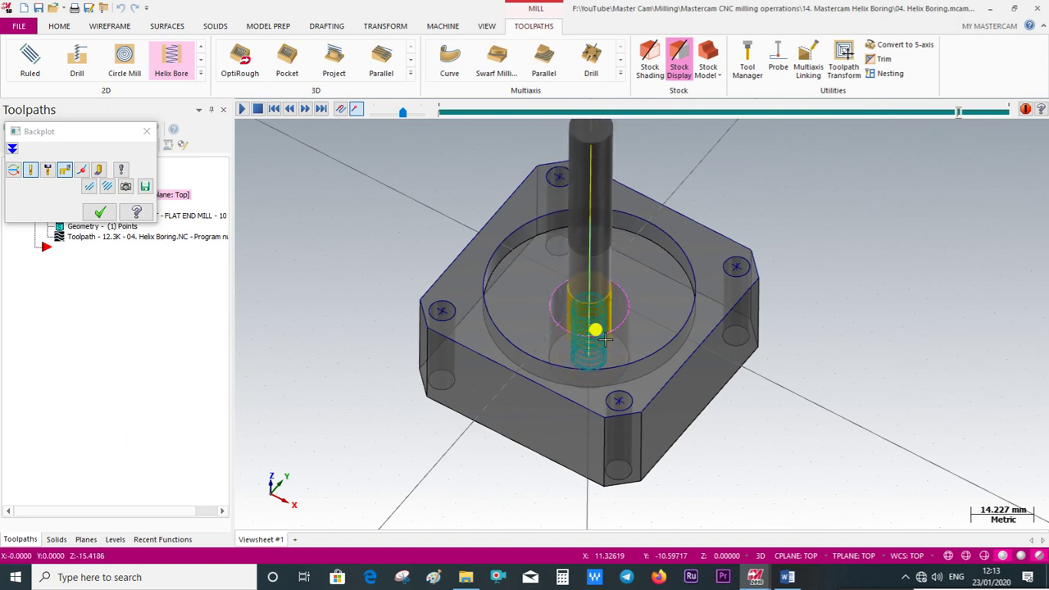
pyautogui.click(100, 213)
pyautogui.moveTo(351, 222)
pyautogui.mouseDown(button='middle')
pyautogui.moveTo(462, 361)
pyautogui.moveTo(587, 354)
pyautogui.moveTo(452, 379)
pyautogui.moveTo(598, 304)
pyautogui.mouseUp(button='middle')
pyautogui.scroll(2, 598, 305)
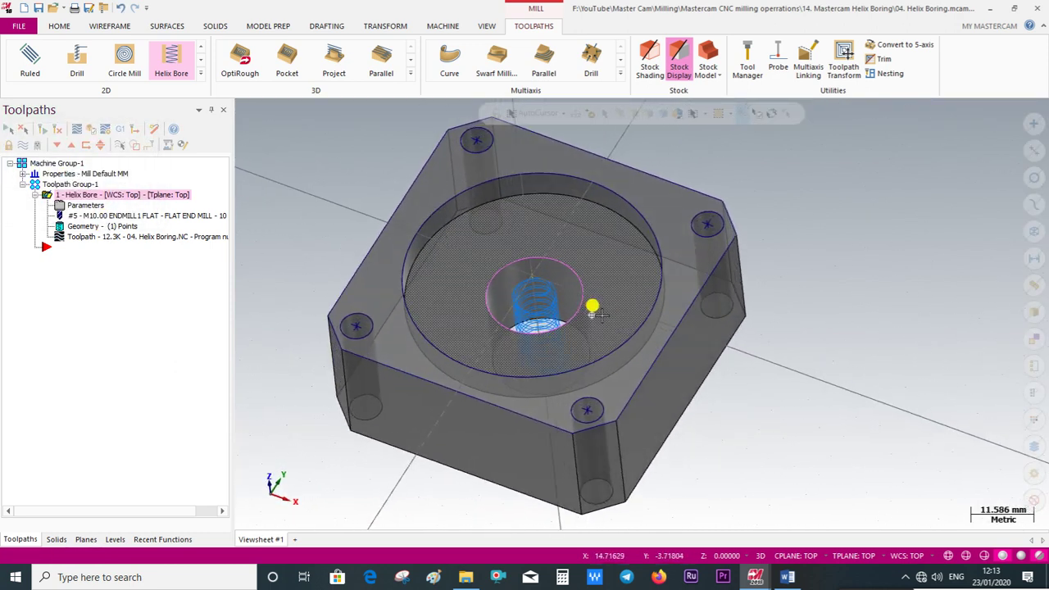
pyautogui.scroll(-1, 599, 316)
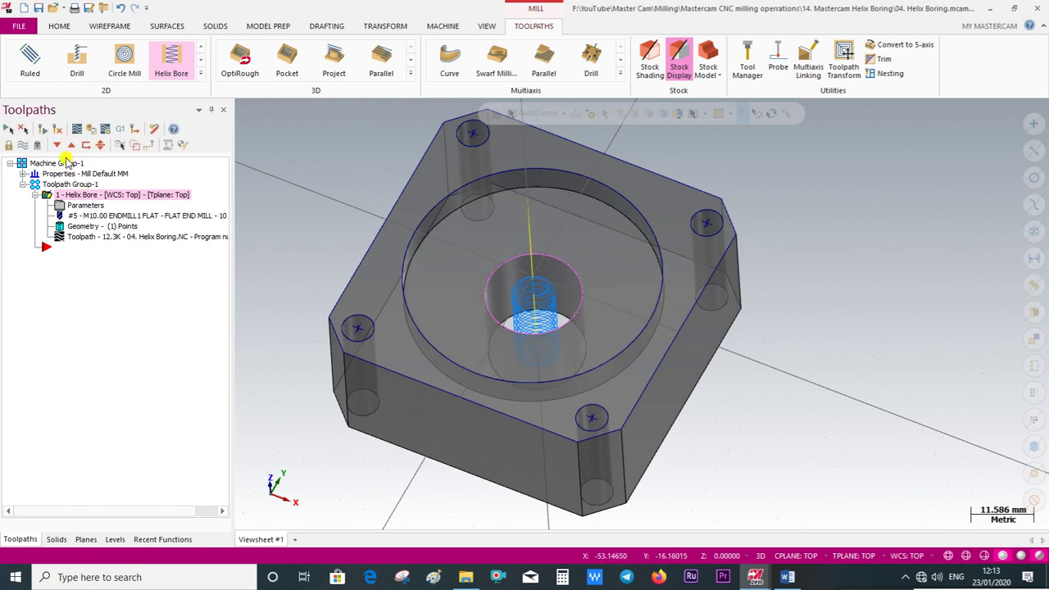
# Hide the existing helix preview and start a Helix Bore toolpath, picking the hole by its arc
pyautogui.click(22, 145)
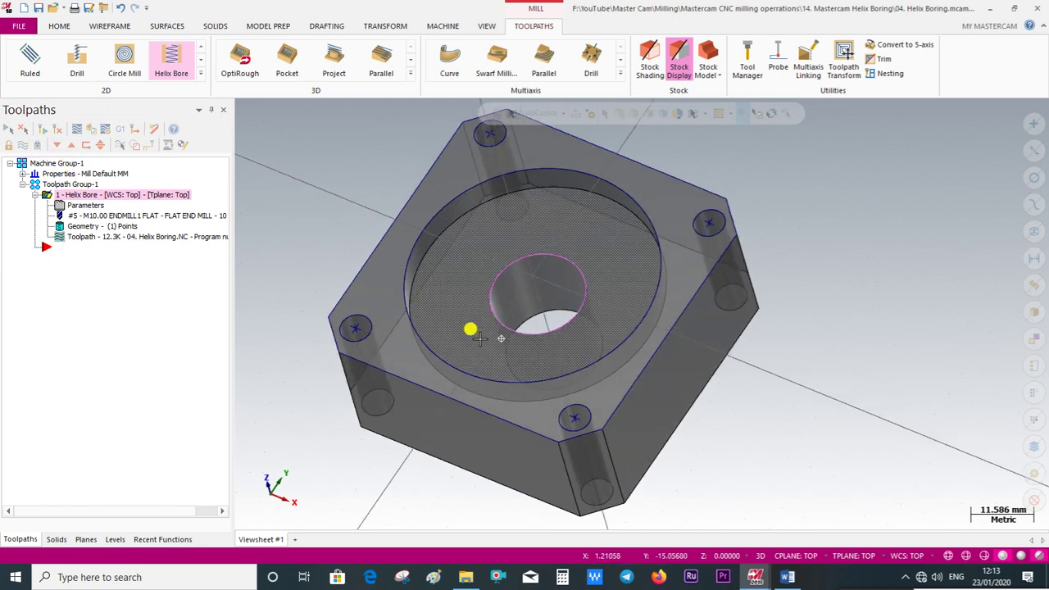
pyautogui.click(200, 73)
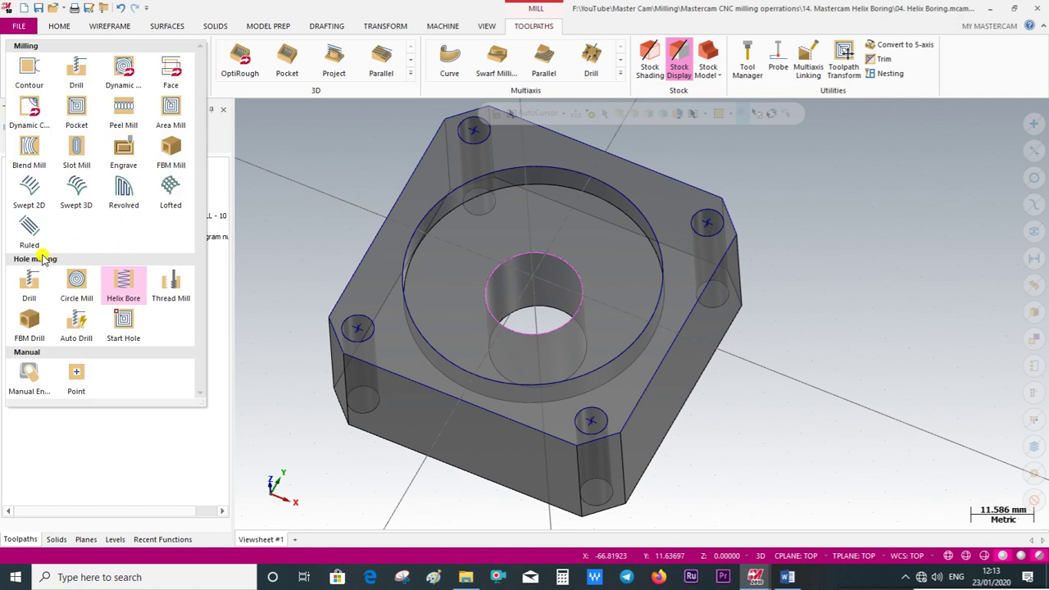
pyautogui.click(126, 289)
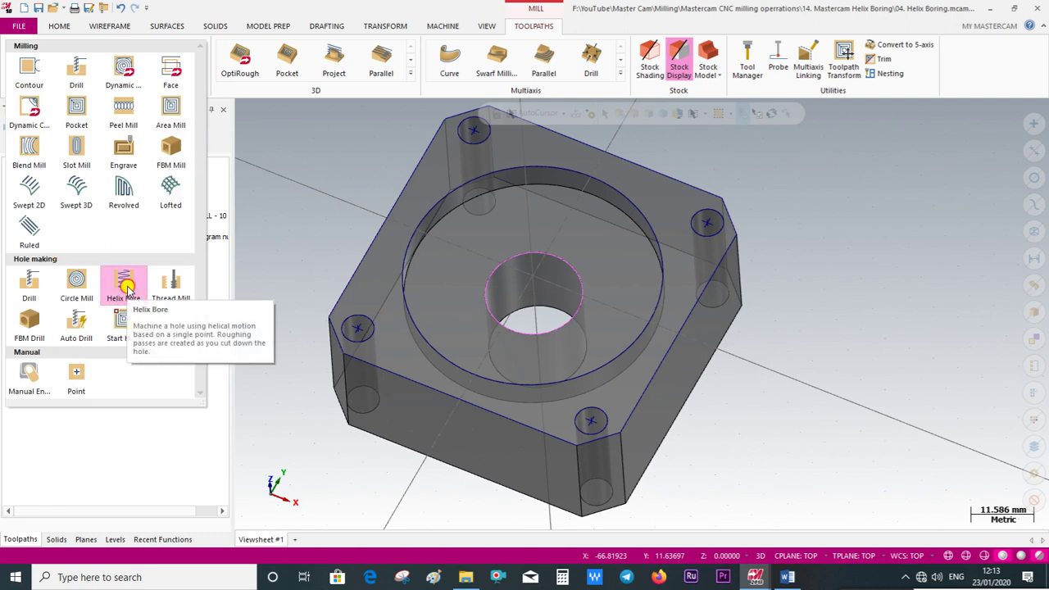
pyautogui.click(397, 284)
pyautogui.click(97, 173)
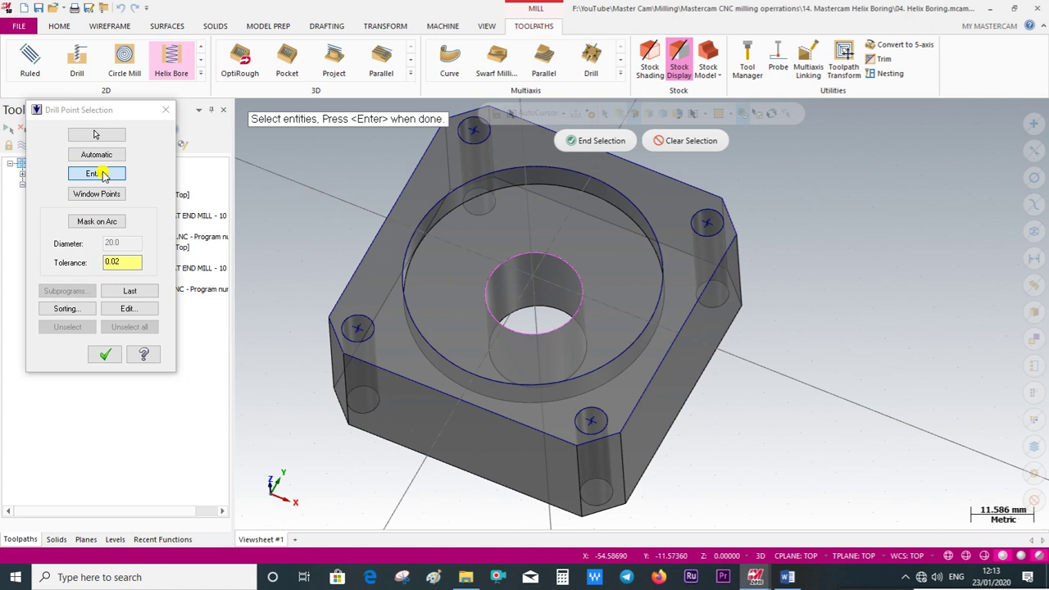
# Pick the centre bore's circular edge as the single hole point and confirm it
pyautogui.click(496, 278)
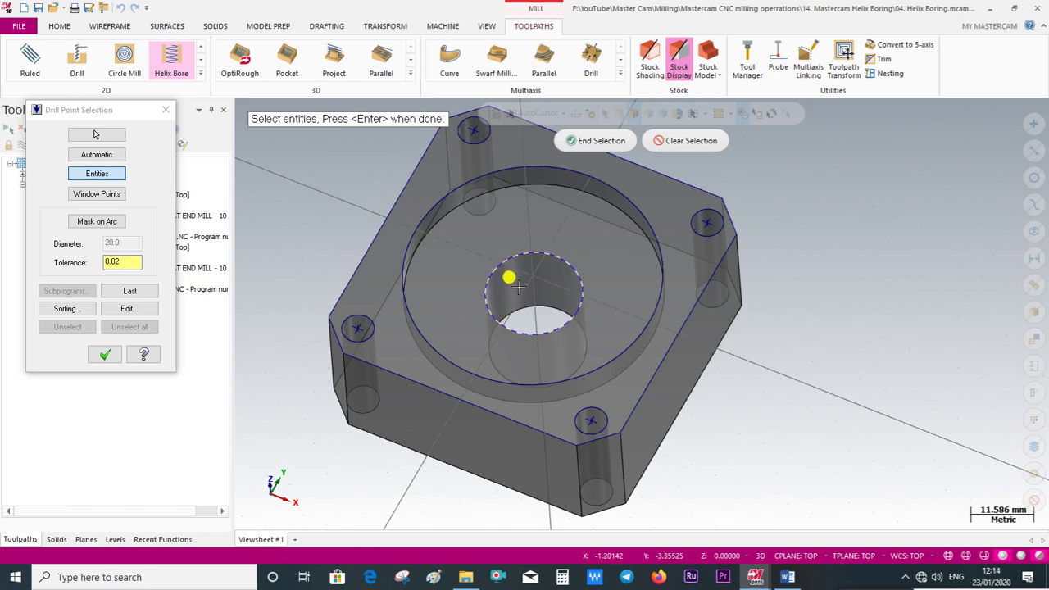
pyautogui.click(611, 140)
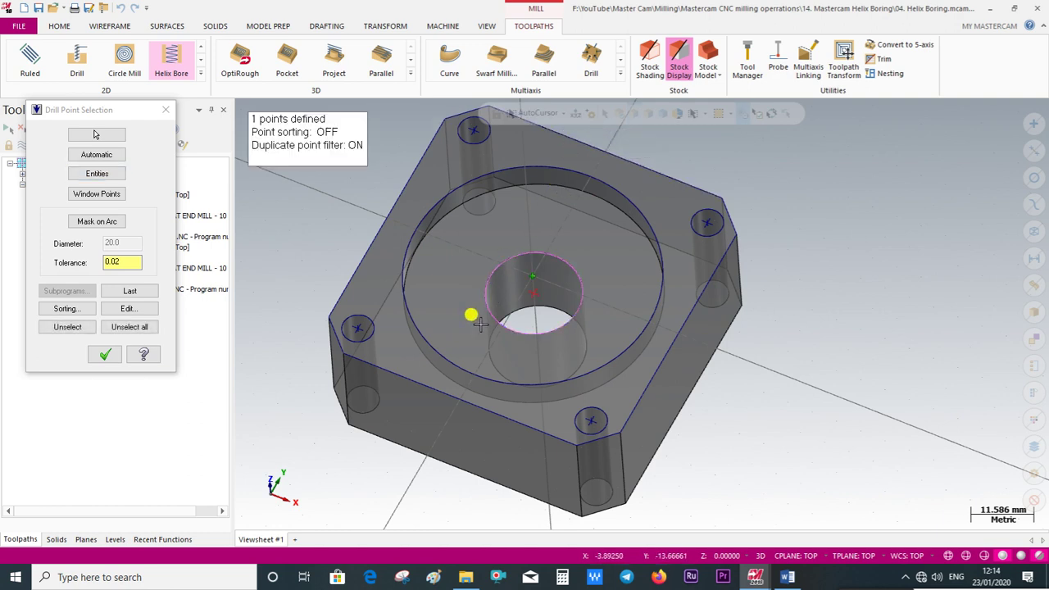
pyautogui.click(119, 354)
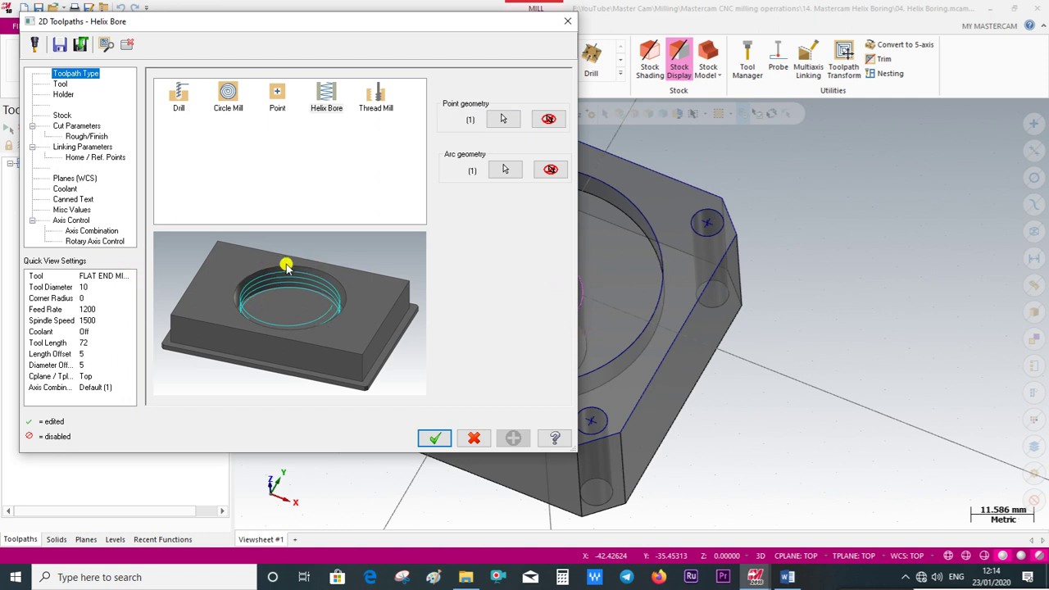
# Review the 10 mm end mill tool page and the stock page, then view Cut Parameters
pyautogui.click(61, 84)
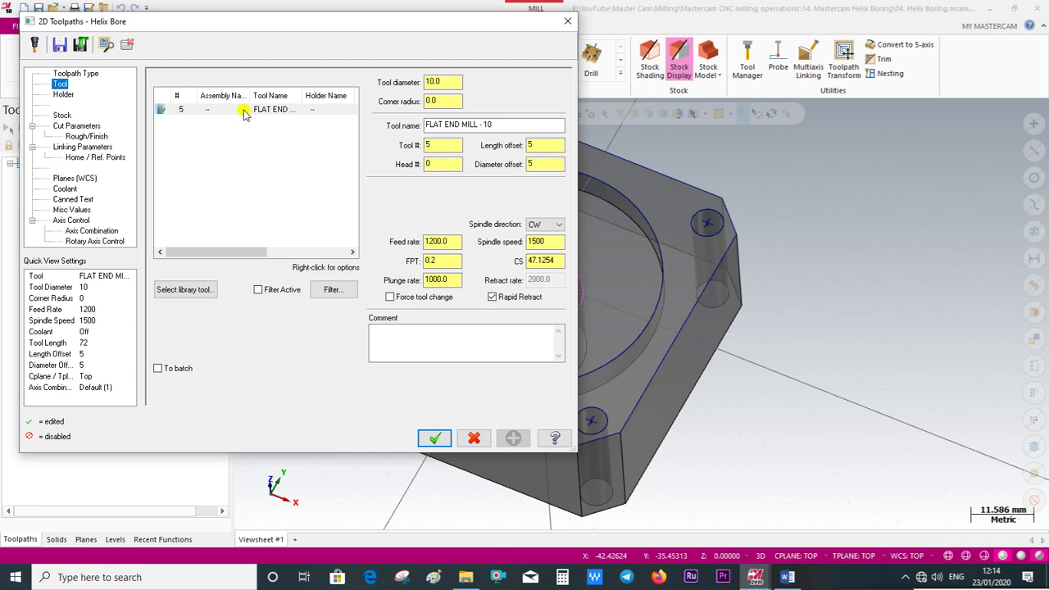
pyautogui.click(62, 116)
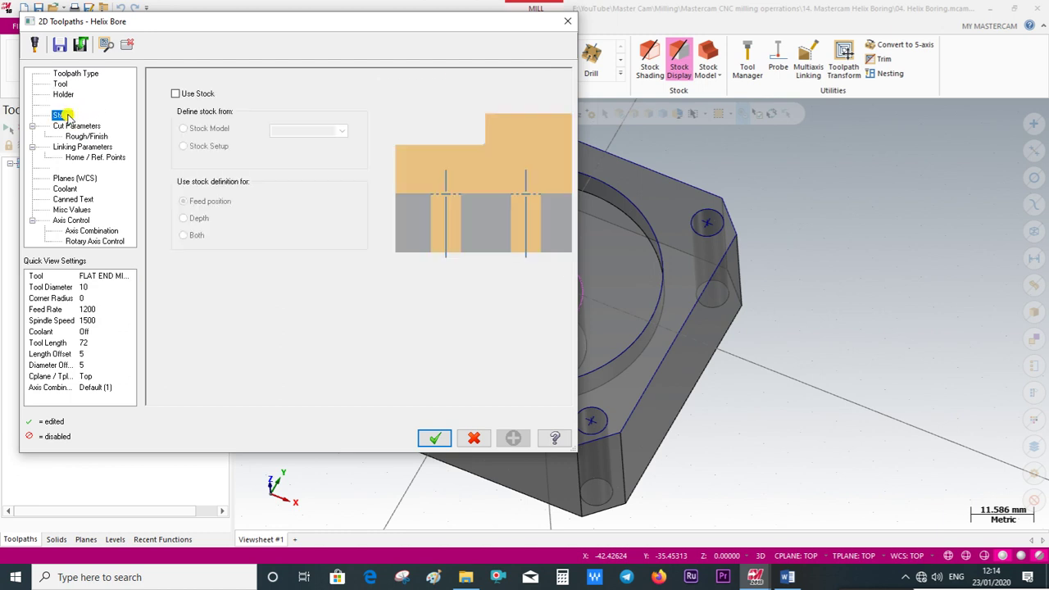
pyautogui.click(70, 126)
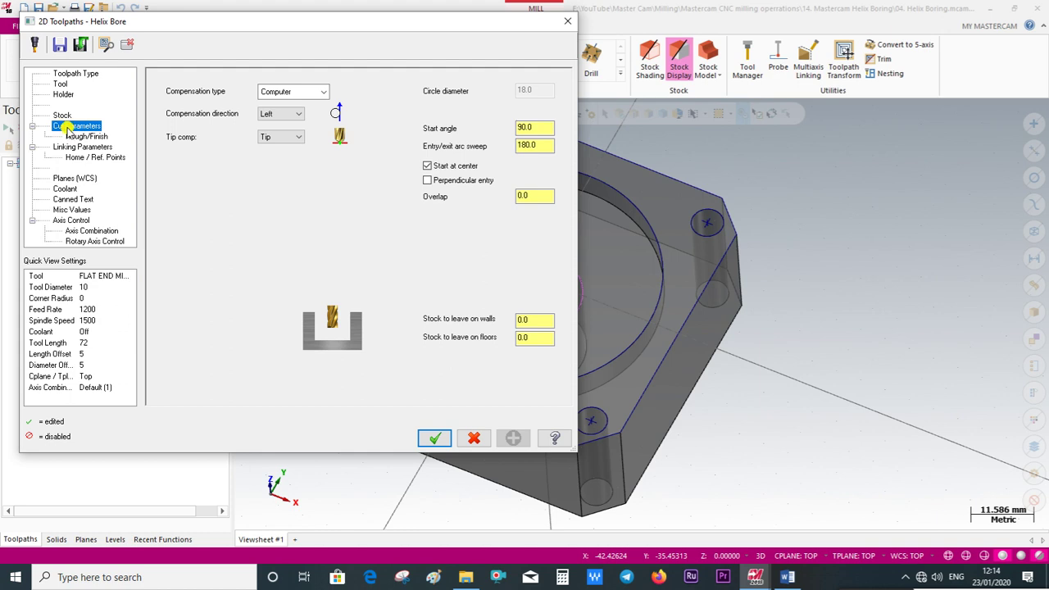
# Check the wall and floor stock, the 90° start angle and 180° entry/exit arc sweep
pyautogui.click(548, 319)
pyautogui.click(543, 339)
pyautogui.click(542, 321)
pyautogui.click(547, 128)
pyautogui.click(544, 145)
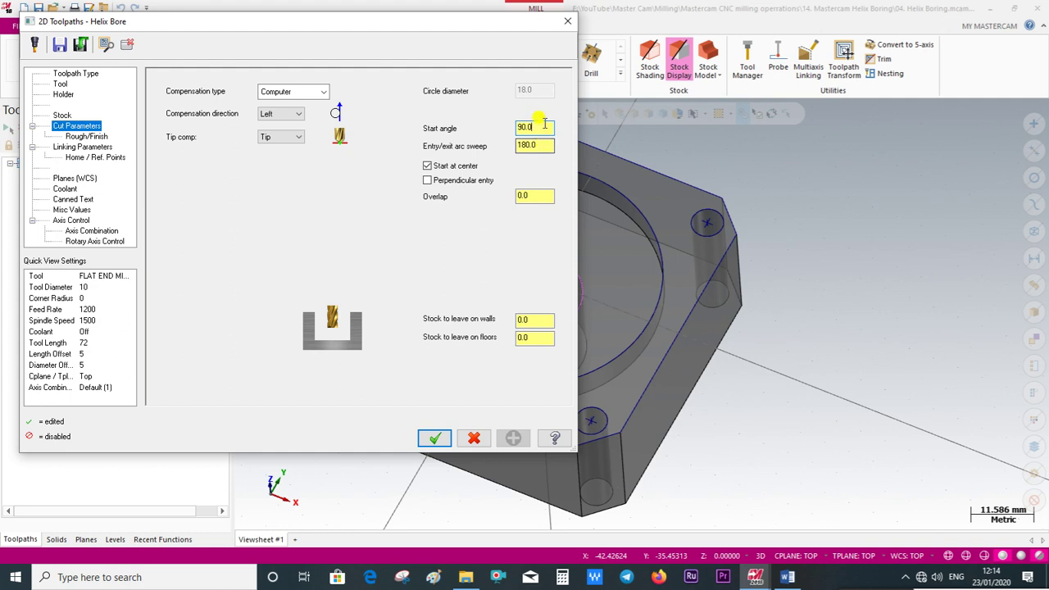
pyautogui.doubleClick(541, 127)
# Enable Start at center for the helix and view the Rough/Finish settings
pyautogui.moveTo(459, 24)
pyautogui.mouseDown()
pyautogui.moveTo(1007, 7)
pyautogui.moveTo(1048, 26)
pyautogui.mouseUp()
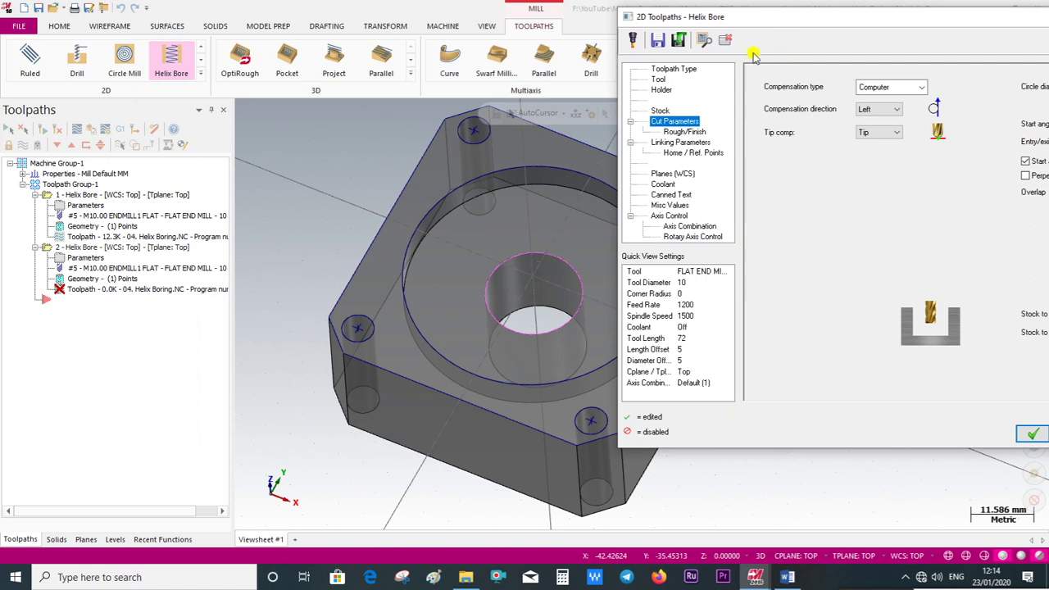
pyautogui.moveTo(765, 15); pyautogui.dragTo(478, 20)
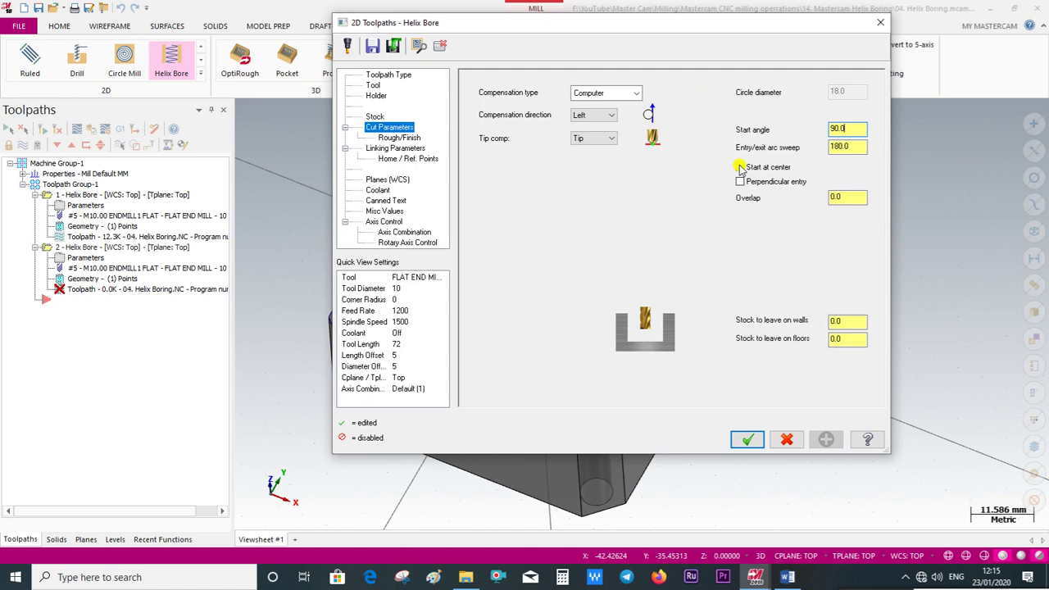
pyautogui.click(740, 167)
pyautogui.click(399, 137)
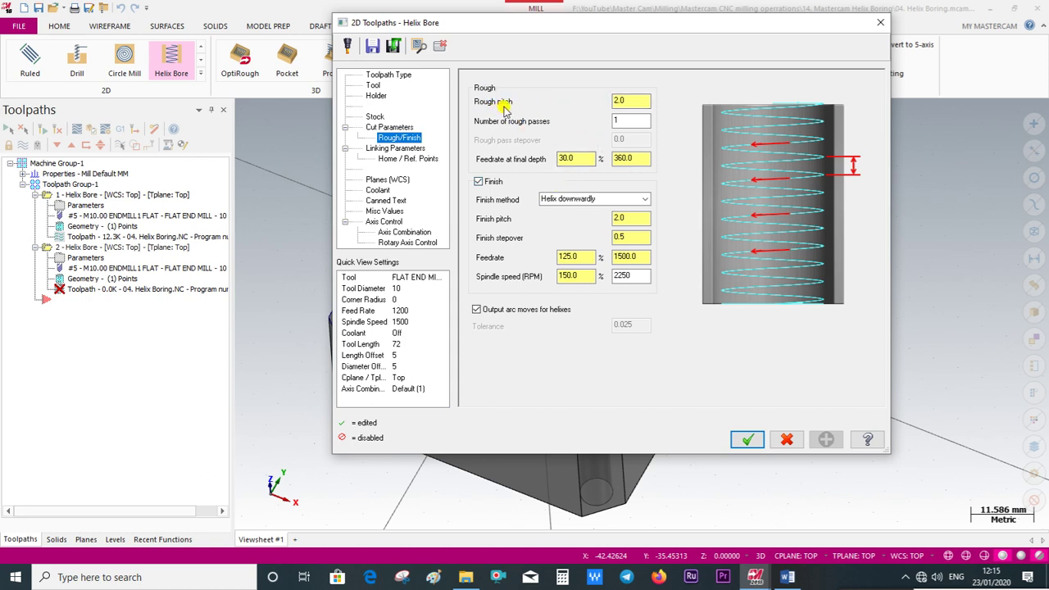
pyautogui.click(611, 102)
pyautogui.click(633, 121)
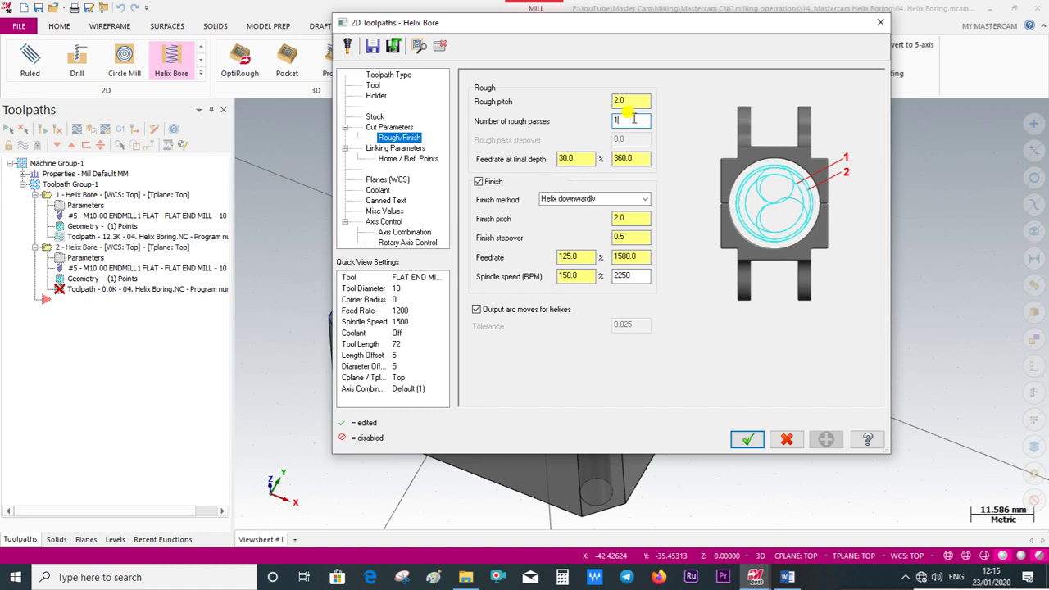
pyautogui.click(583, 157)
pyautogui.press('BackSpace')
pyautogui.click(628, 102)
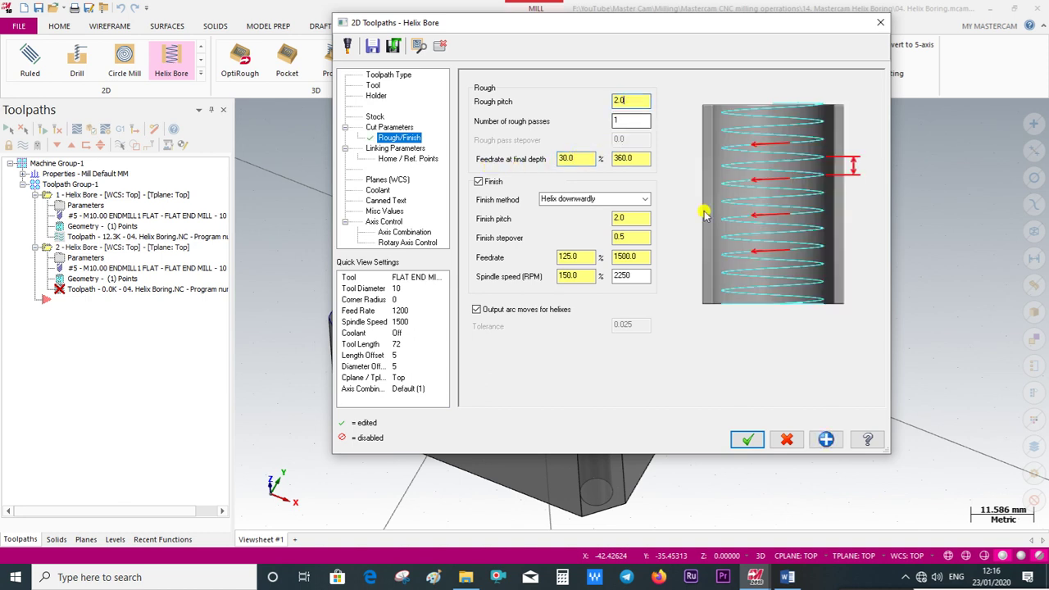
pyautogui.click(574, 159)
# Keep the finish pass enabled with Helix downwardly after trying the upward and Circle methods
pyautogui.click(478, 182)
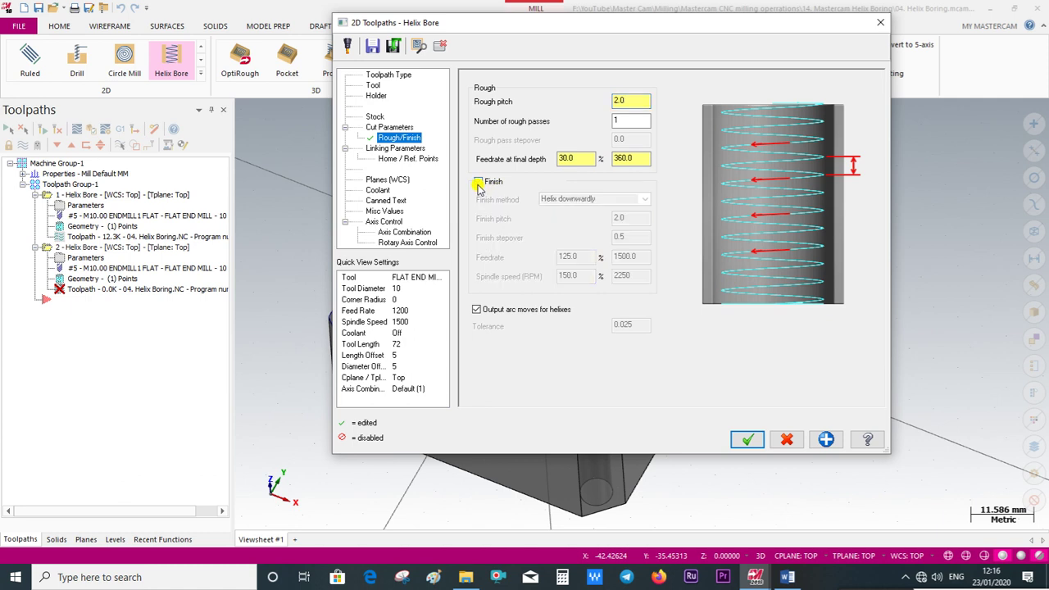
pyautogui.click(478, 182)
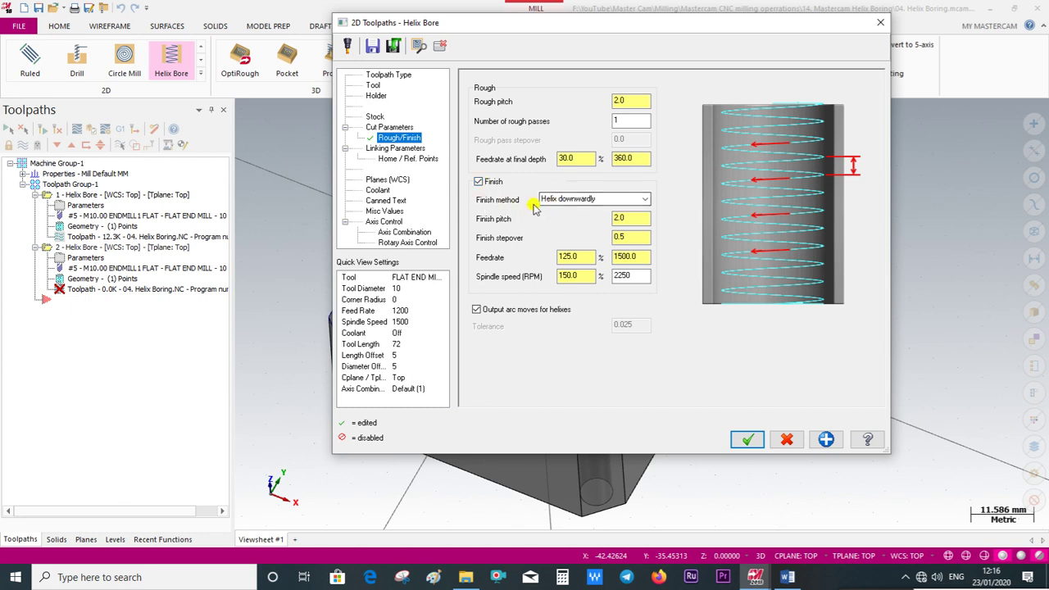
pyautogui.click(644, 205)
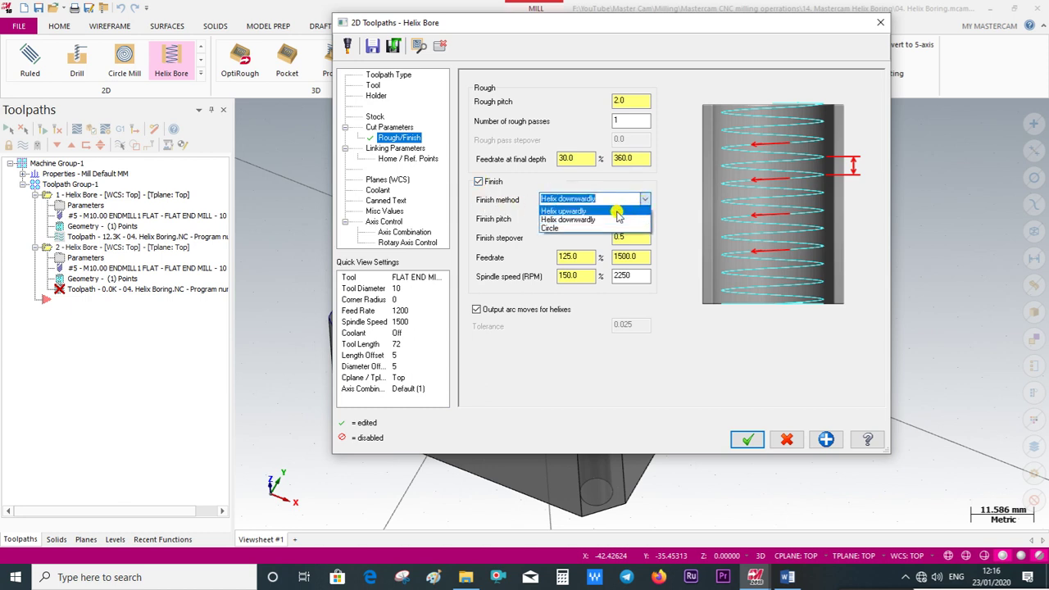
pyautogui.click(625, 212)
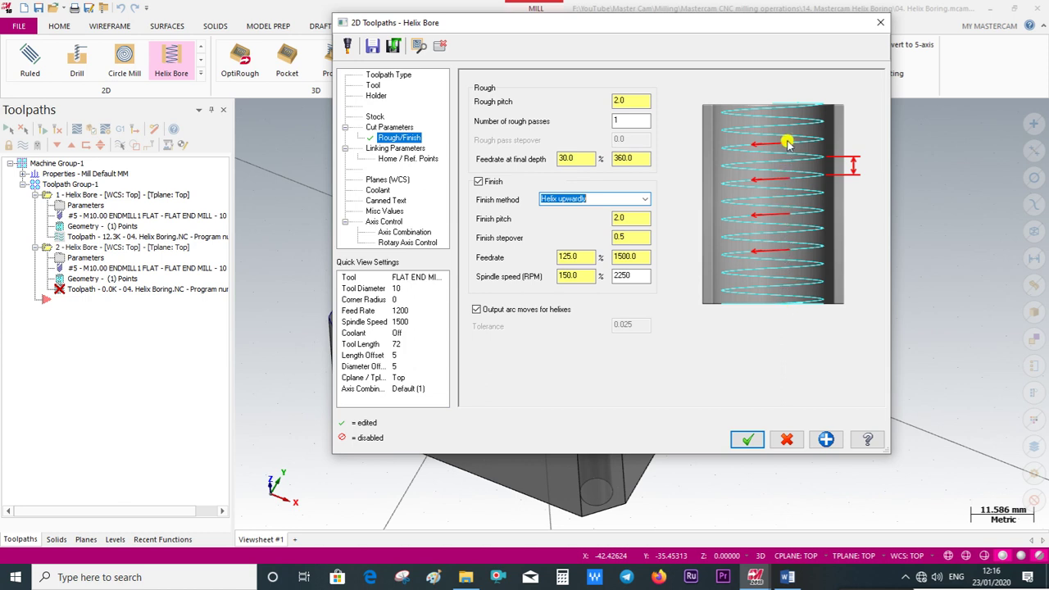
pyautogui.click(645, 199)
pyautogui.click(635, 219)
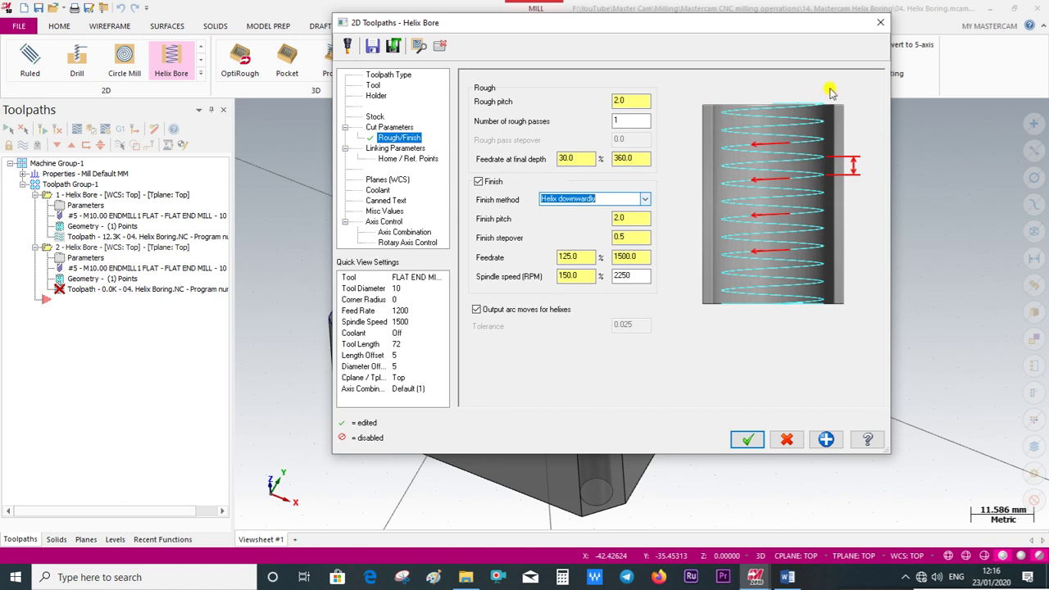
pyautogui.click(645, 199)
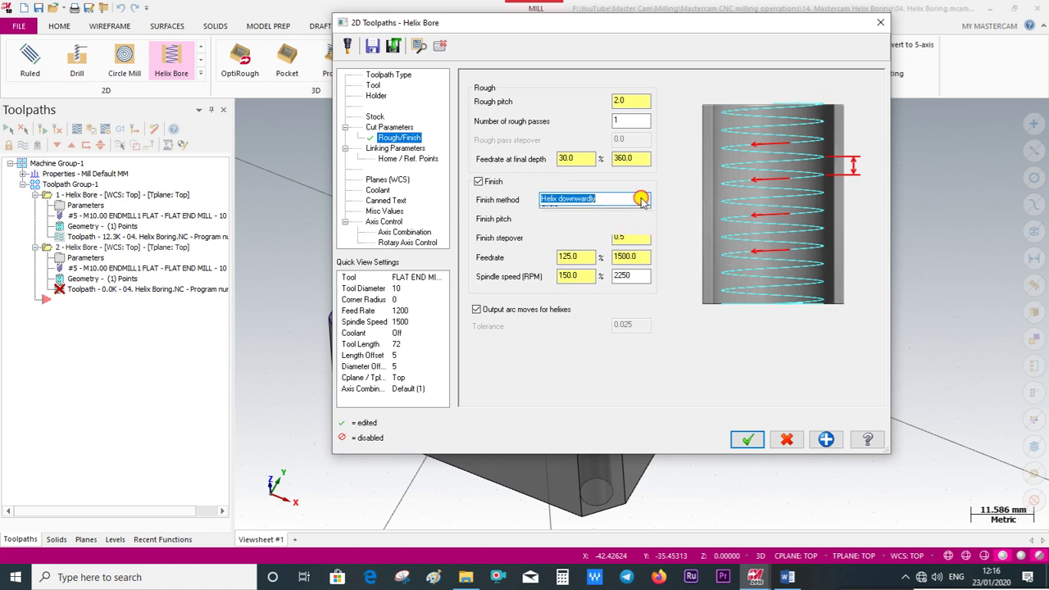
pyautogui.click(616, 231)
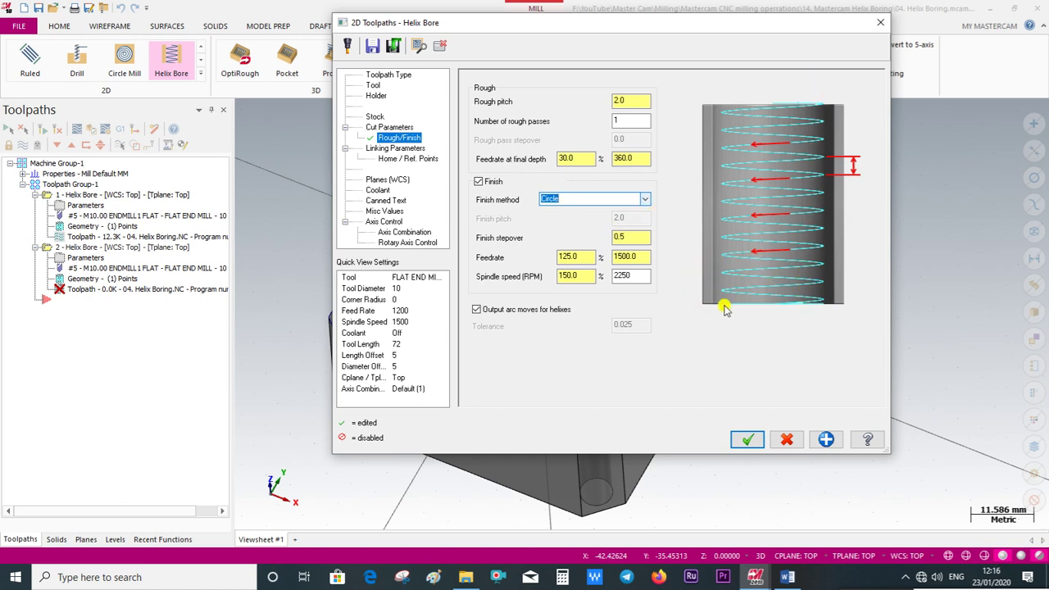
pyautogui.click(649, 205)
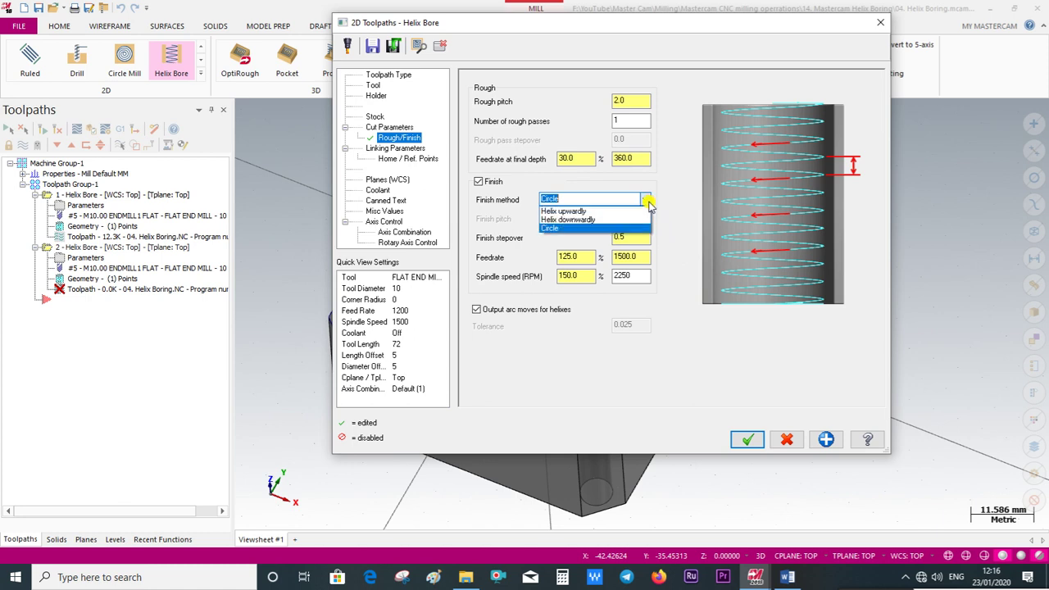
pyautogui.click(641, 218)
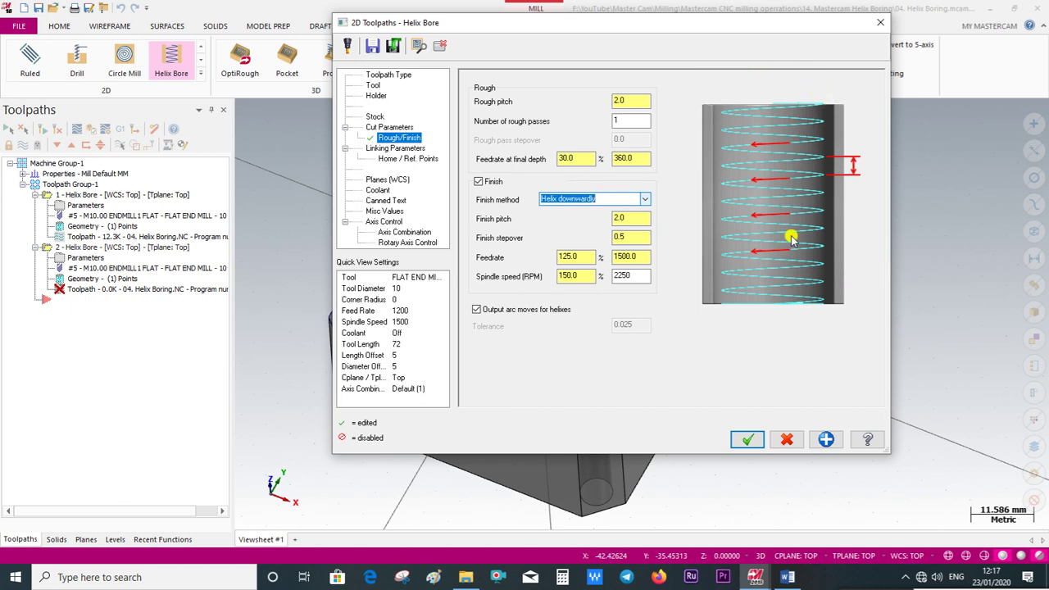
# Set the finish pitch to 1.0 and confirm the 0.5 stepover
pyautogui.click(630, 217)
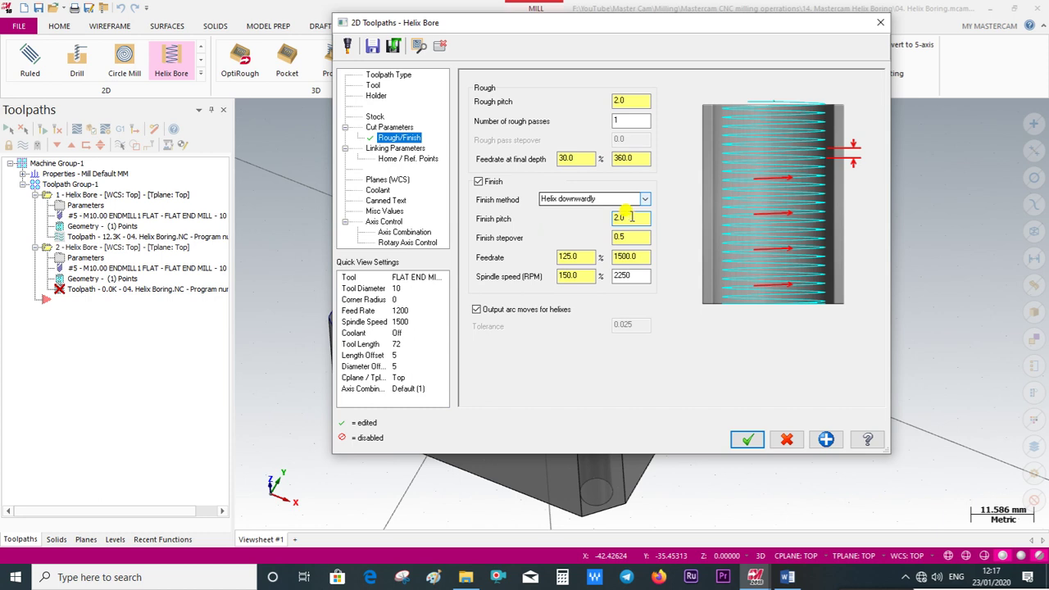
pyautogui.moveTo(623, 215); pyautogui.dragTo(597, 227)
pyautogui.write('1')
pyautogui.click(647, 237)
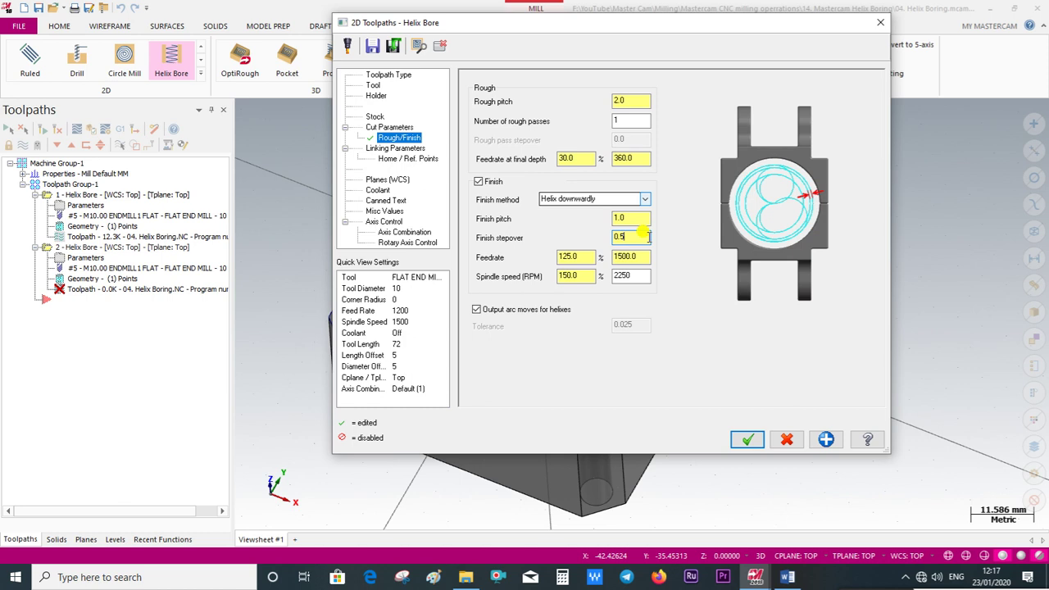
pyautogui.click(587, 258)
# Set the top of stock to -6.0 by picking the bore's top edge in Linking Parameters
pyautogui.click(410, 148)
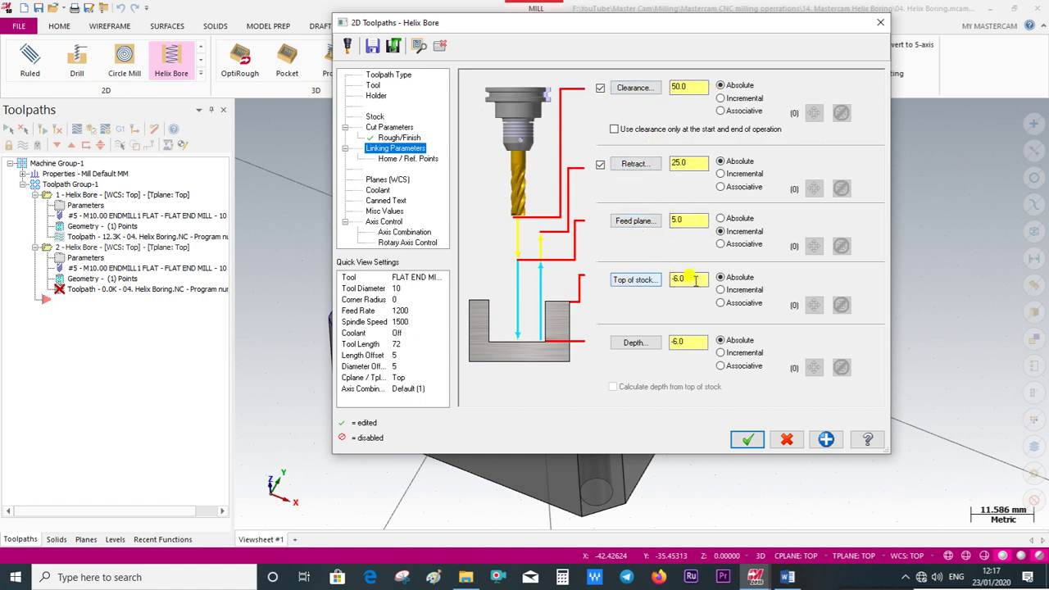
pyautogui.click(635, 279)
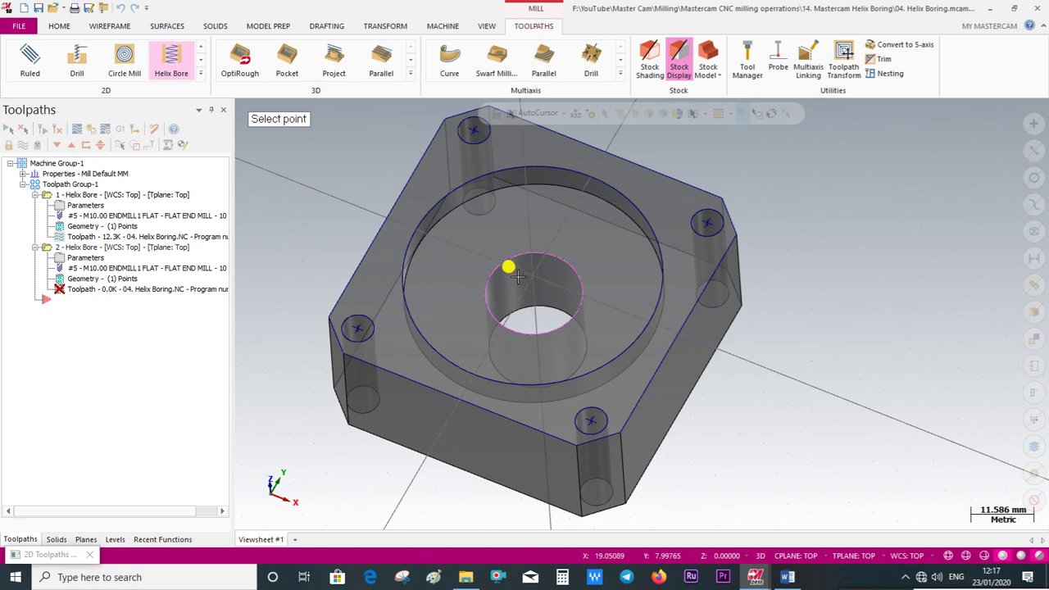
pyautogui.scroll(2, 504, 260)
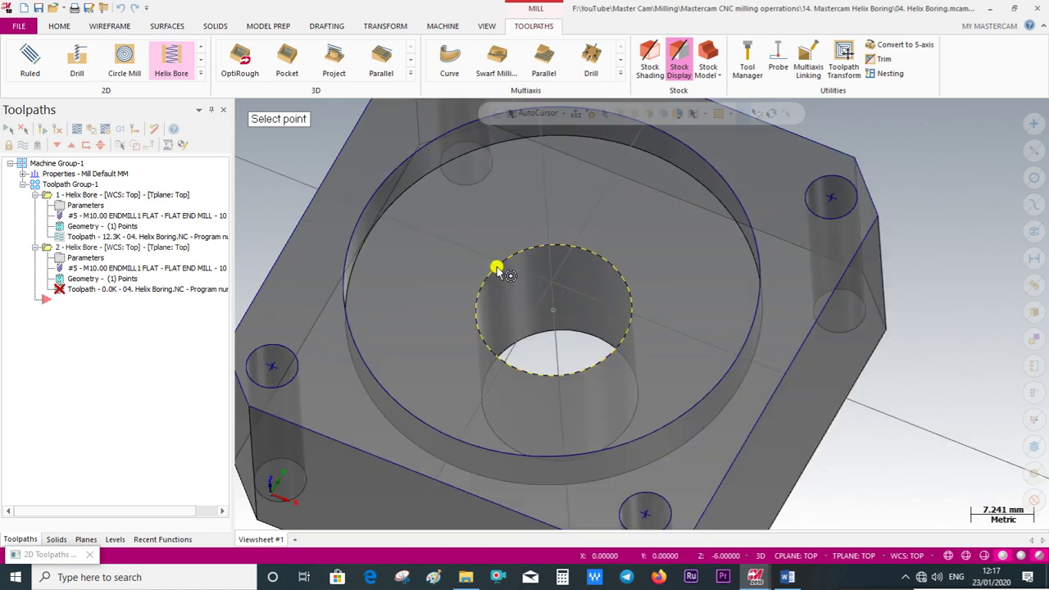
pyautogui.click(497, 271)
# Set the depth to -24.0 from the bore bottom and generate the Helix Bore toolpath
pyautogui.click(634, 342)
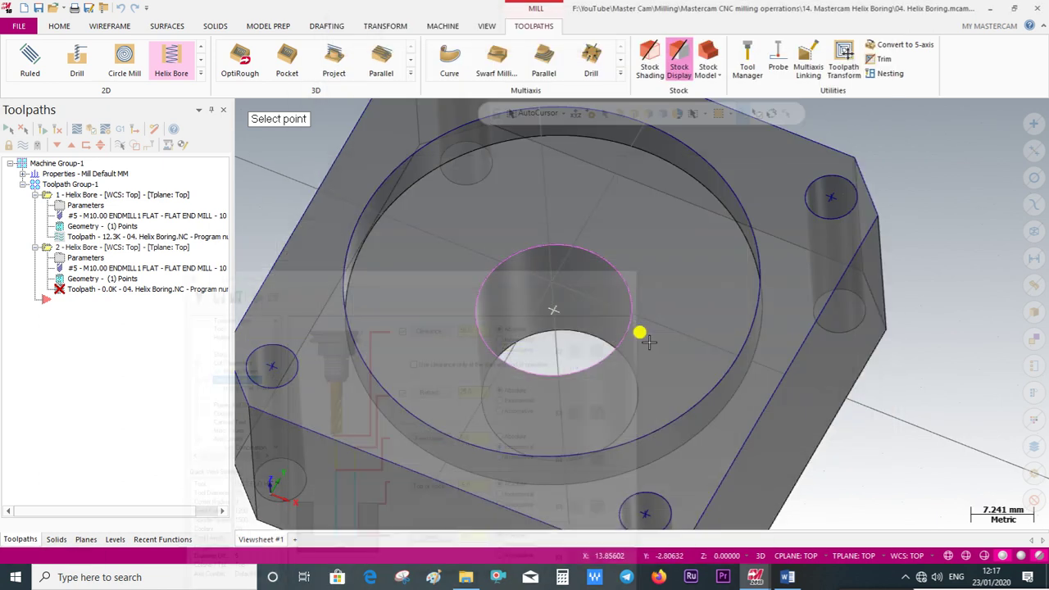
pyautogui.scroll(2, 551, 329)
pyautogui.click(560, 332)
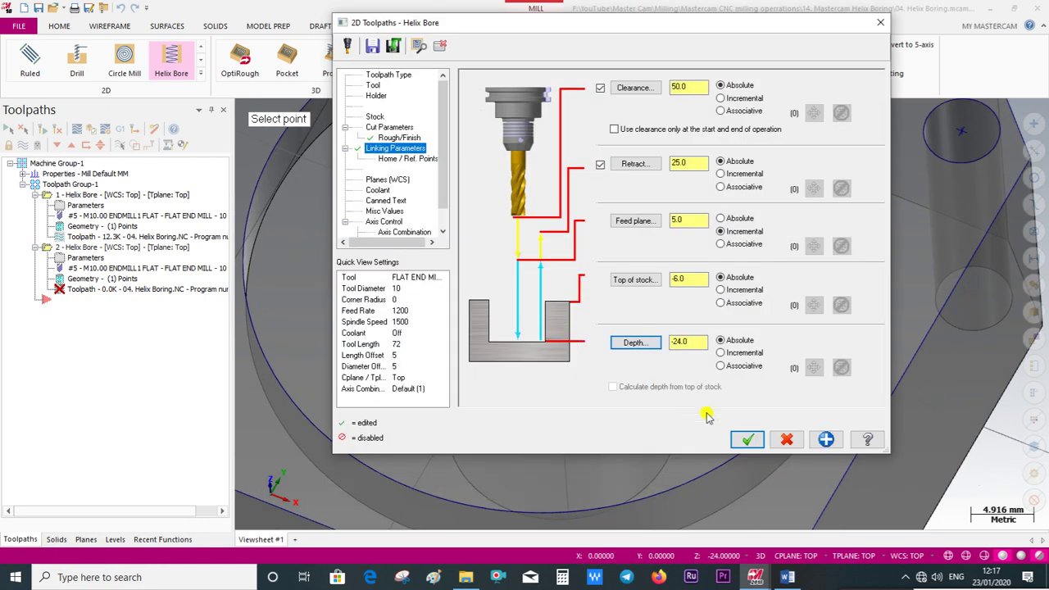
pyautogui.click(744, 436)
pyautogui.scroll(-2, 710, 419)
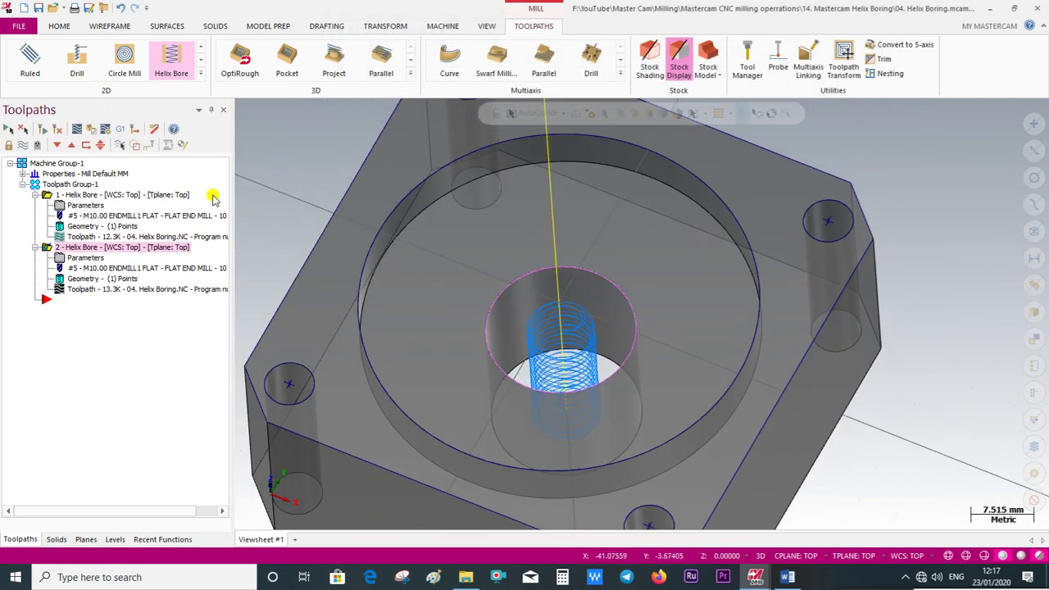